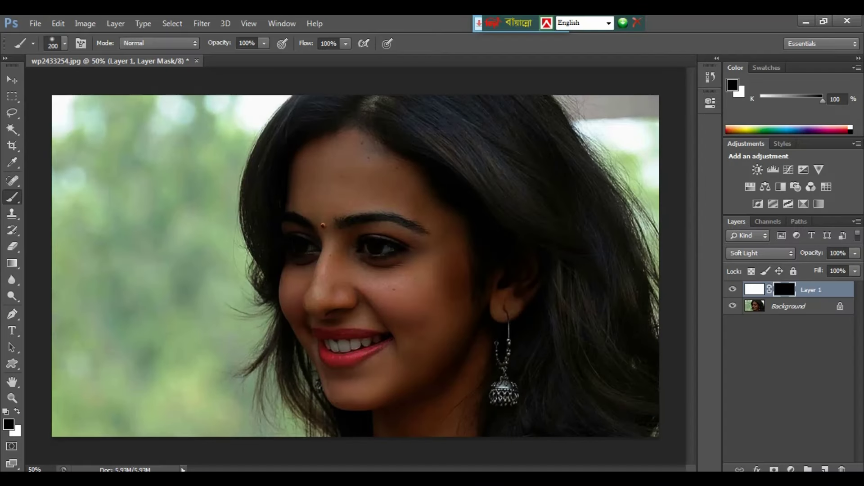
Paint white on Layer 1's mask over the cheek, jaw and forehead, then view the whole portrait.
key(x)
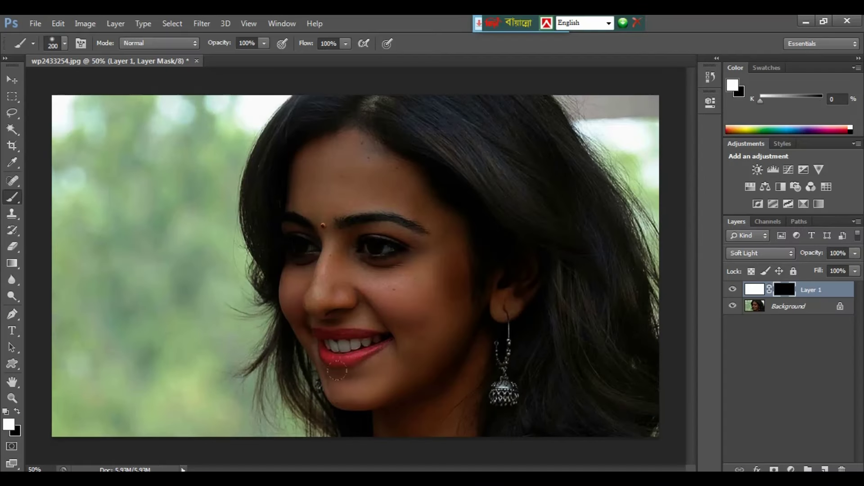
mouse_move(336, 371)
mouse_down()
mouse_move(324, 204)
mouse_move(393, 357)
mouse_move(418, 201)
mouse_up()
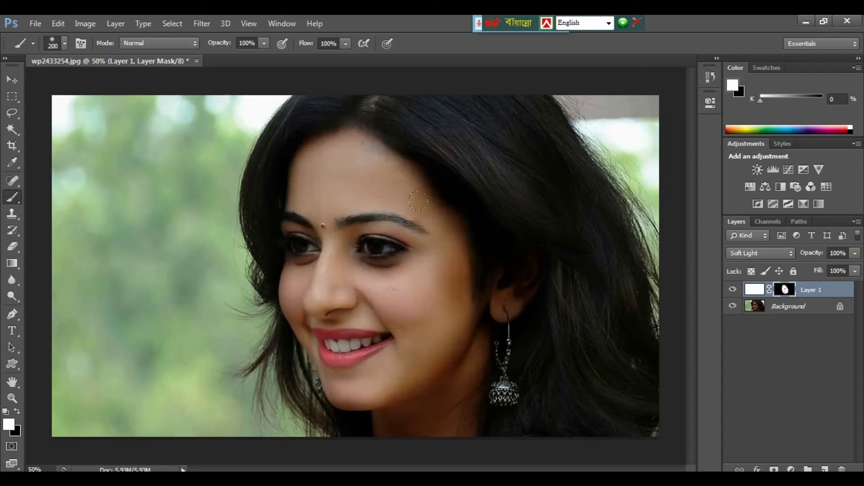
key(ctrl+minus)
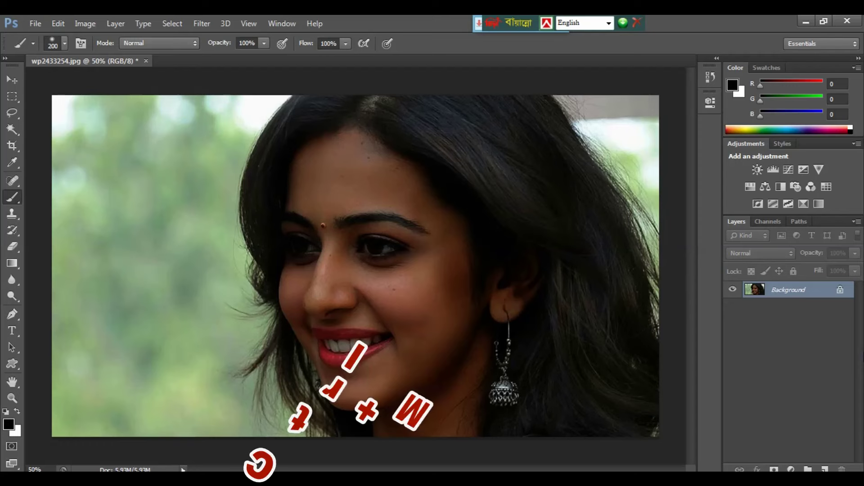
Apply a Curves adjustment with the midpoint raised to brighten the portrait.
key(ctrl+m)
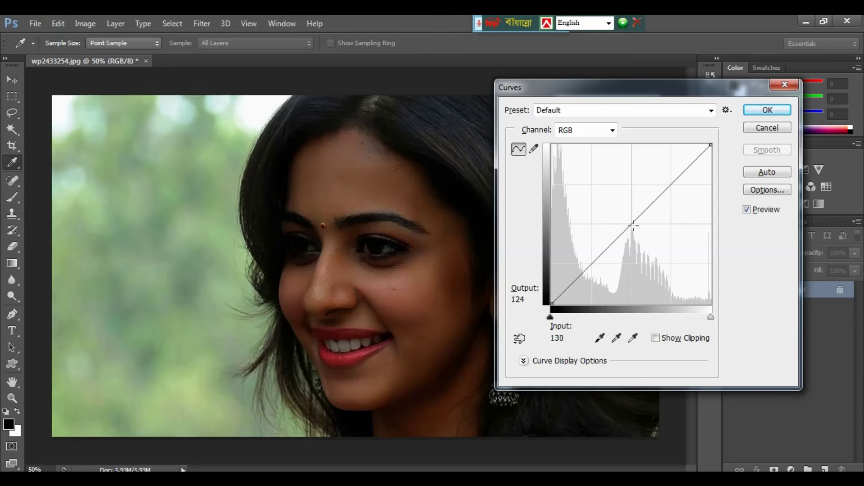
drag(633, 226, 611, 178)
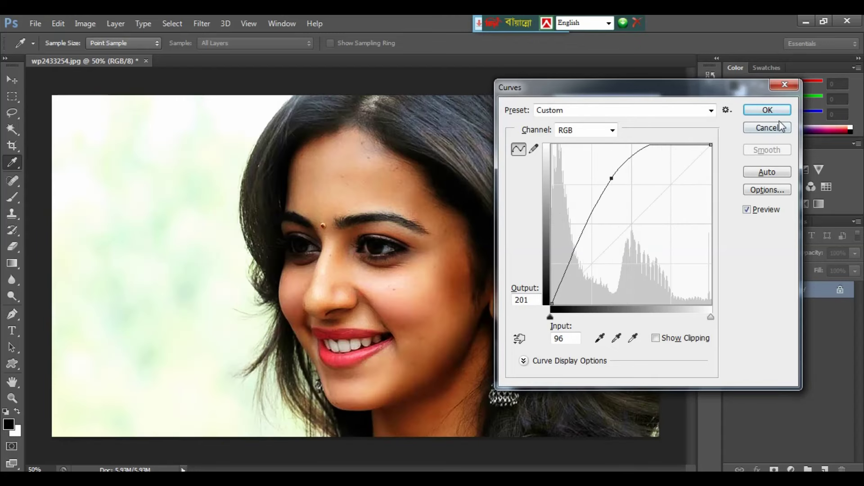
click(767, 110)
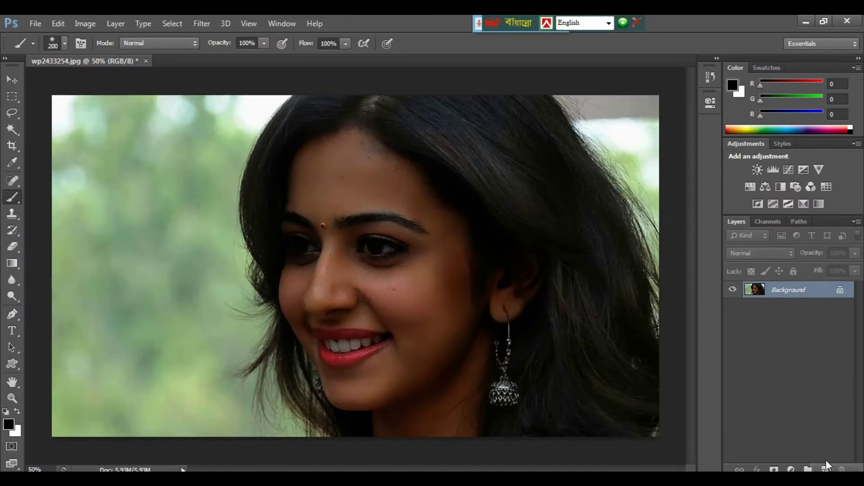
Add empty Layer 1 above Background and reset colours to default black and white.
click(824, 469)
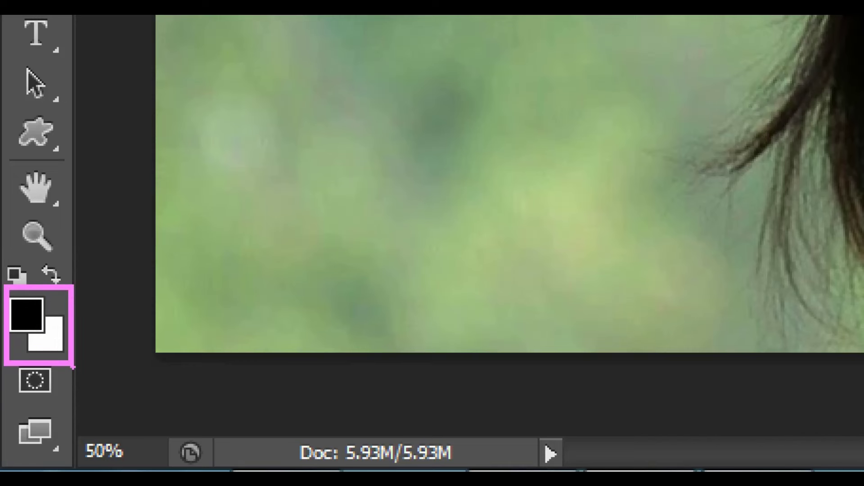
key(d)
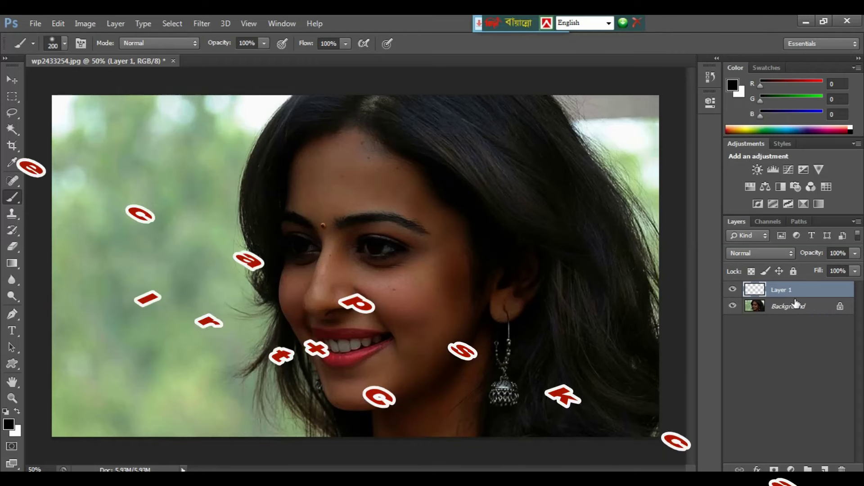
Fill Layer 1 with white and give it a black layer mask hiding it.
key(ctrl+BackSpace)
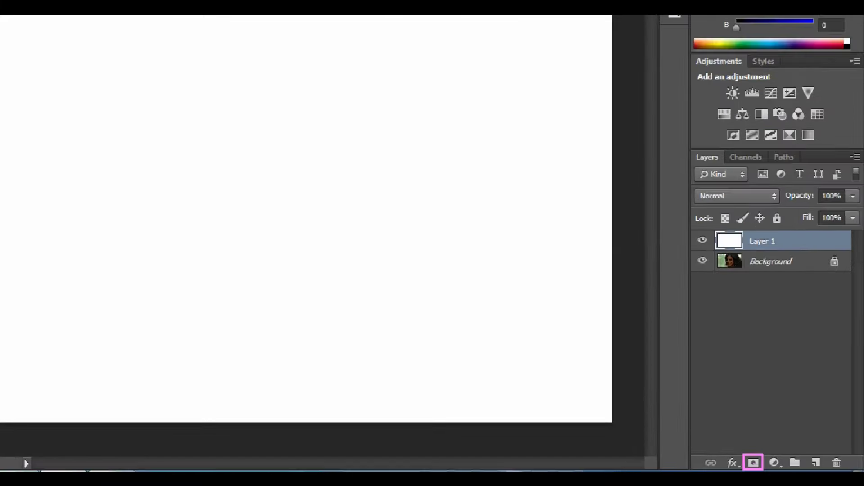
alt+click(740, 432)
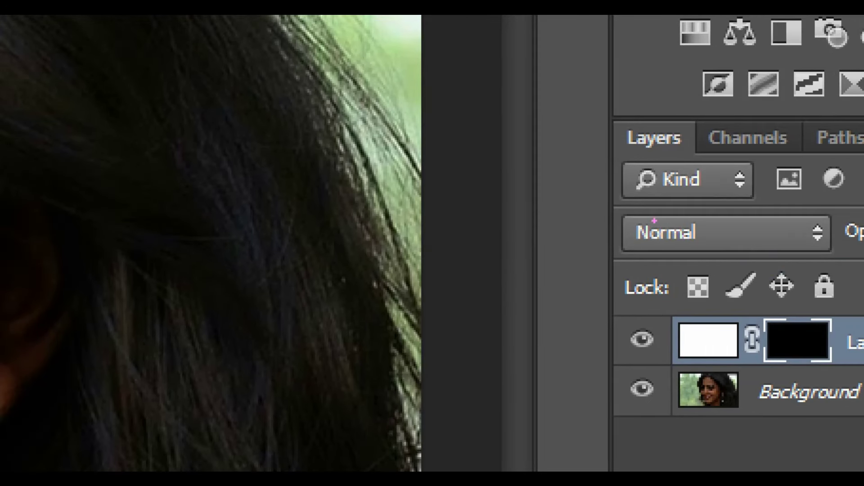
drag(625, 217, 710, 252)
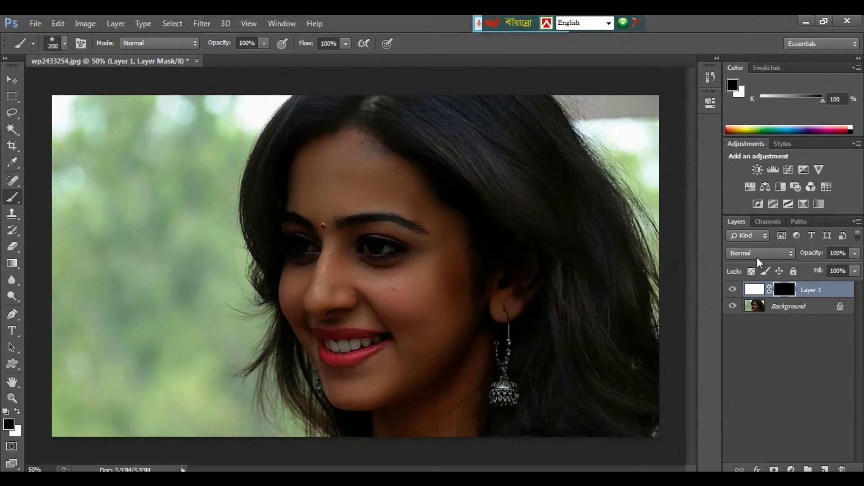
Set Layer 1's blend mode to Soft Light.
click(755, 255)
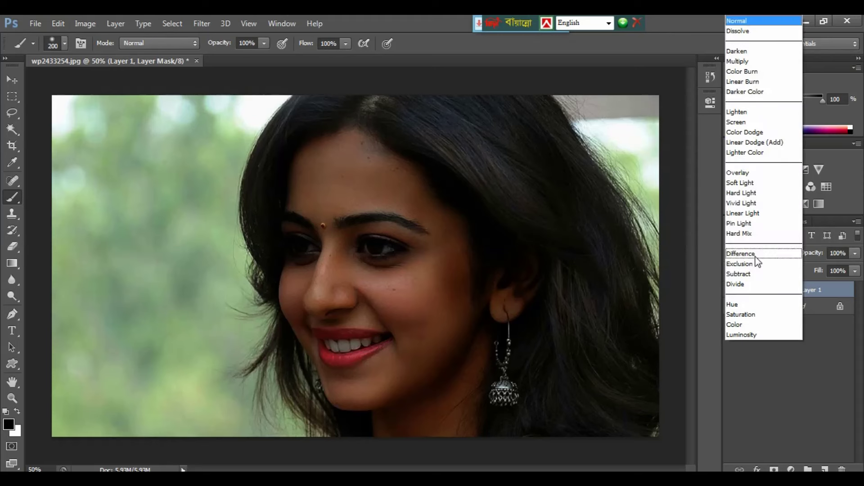
click(741, 183)
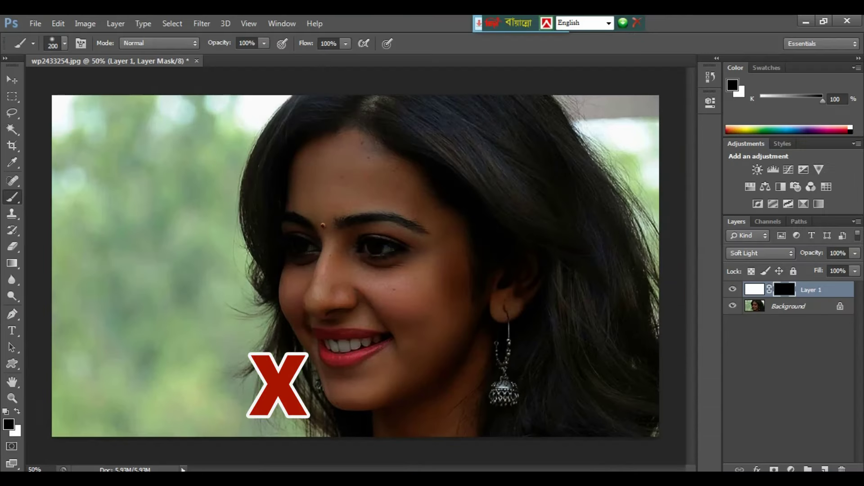
Paint white on Layer 1's mask over the cheek, jaw, nose and chin to brighten the skin.
key(x)
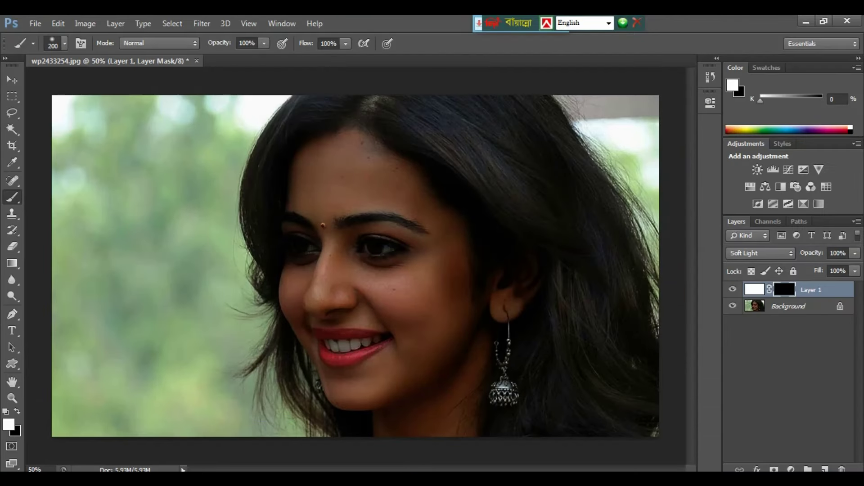
mouse_move(410, 356)
mouse_down()
mouse_move(437, 280)
mouse_move(324, 204)
mouse_move(343, 292)
mouse_up()
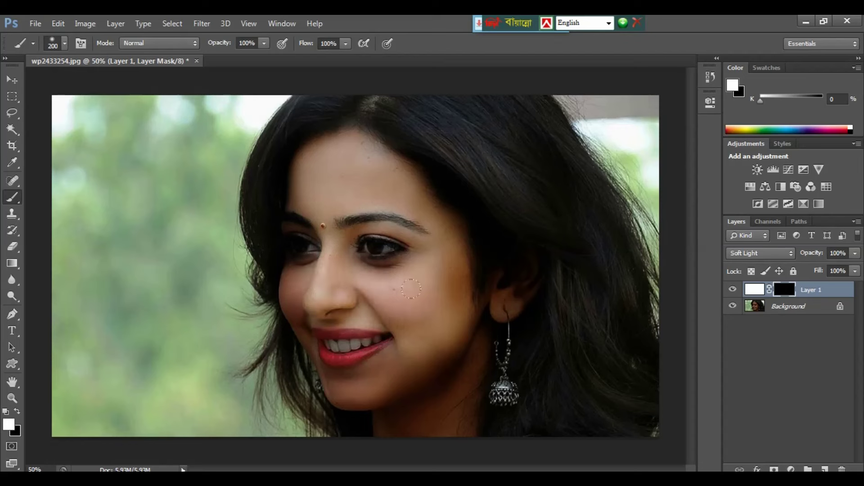
mouse_move(343, 292)
mouse_down()
mouse_move(392, 356)
mouse_move(288, 280)
mouse_move(297, 153)
mouse_up()
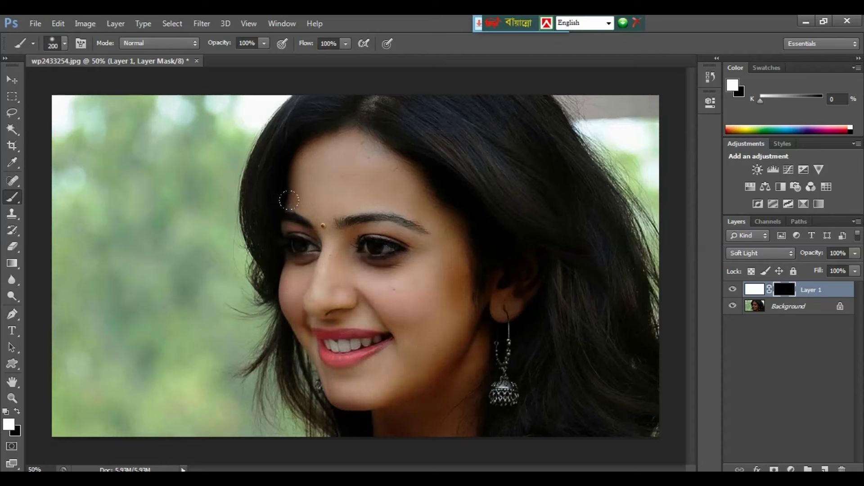
key(ctrl+plus)
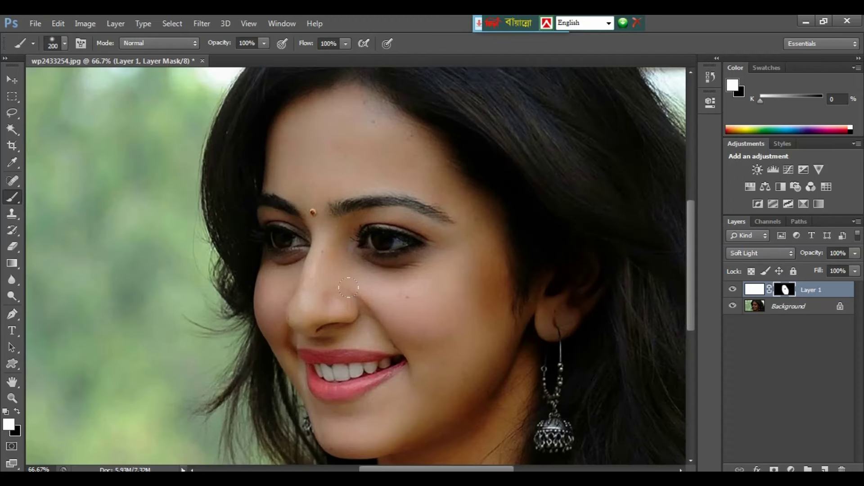
key(ctrl+minus)
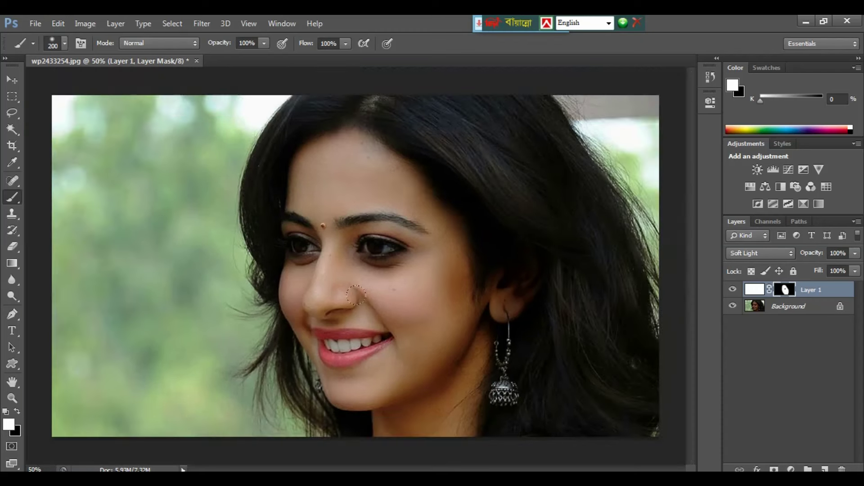